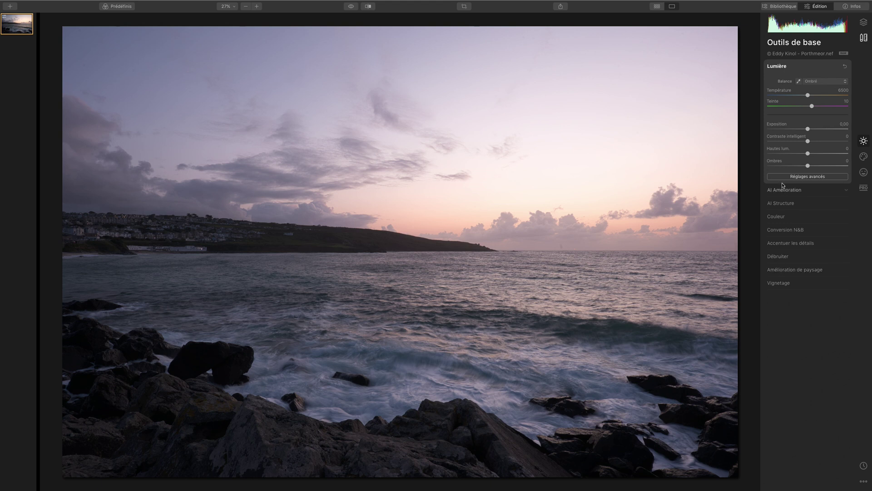
# Show the clipping warnings on the photo and set AI Accent to 51 in AI Amélioration
pyautogui.click(783, 190)
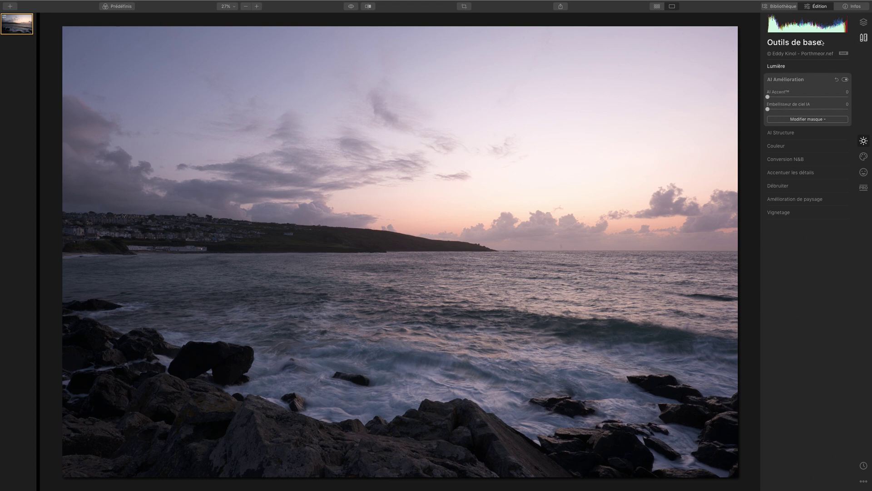
pyautogui.press('j')
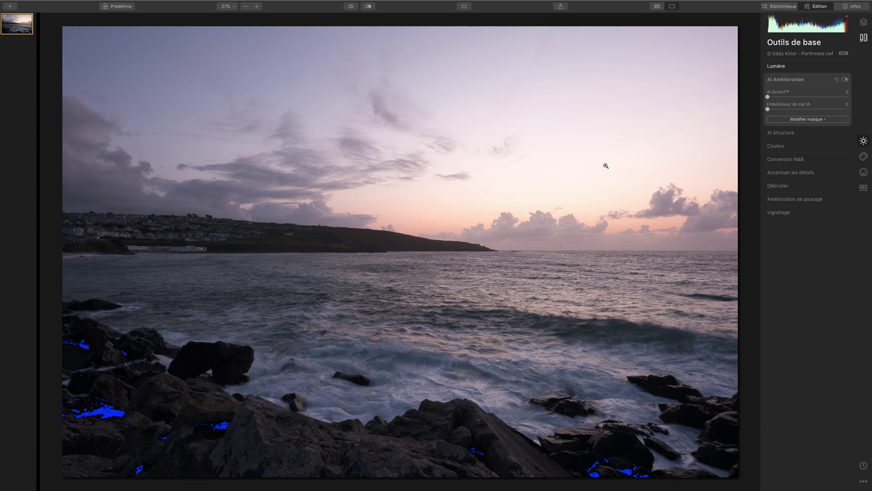
pyautogui.click(812, 98)
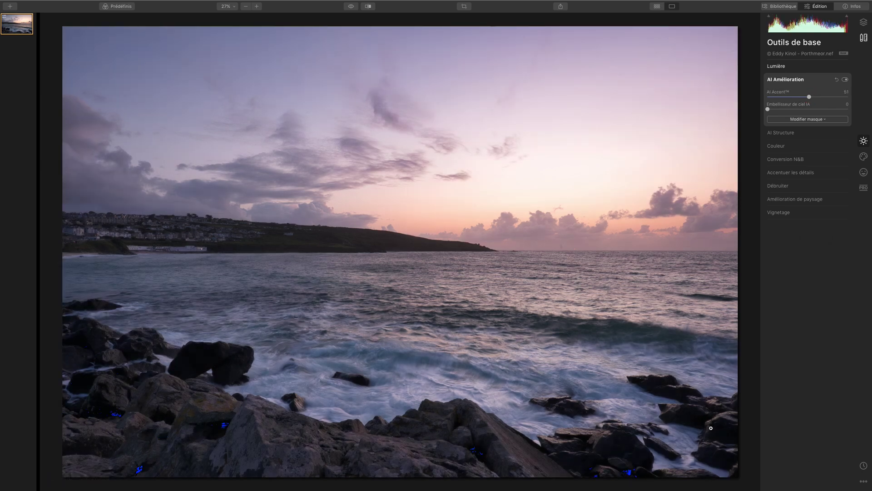
# Toggle the AI Amélioration filter off and on repeatedly to compare the photo before and after, leaving it enabled
pyautogui.click(845, 80)
pyautogui.click(845, 80)
pyautogui.click(845, 80)
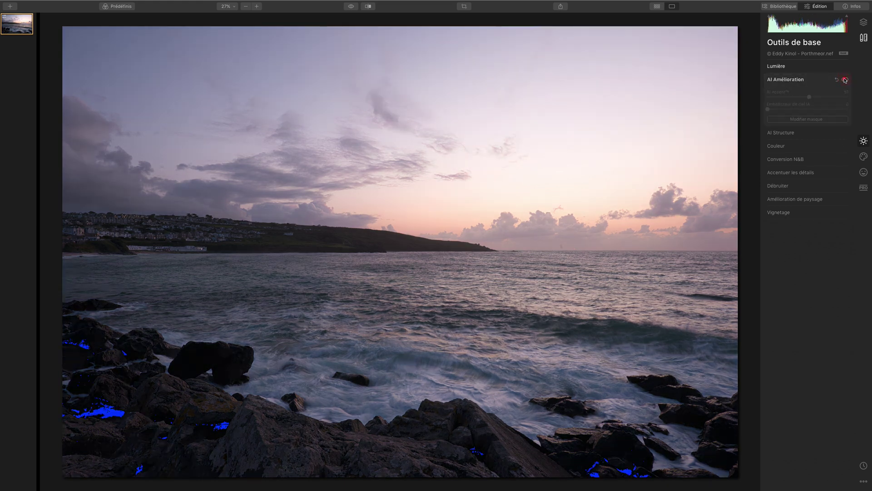
pyautogui.click(845, 80)
pyautogui.click(845, 80)
pyautogui.click(845, 80)
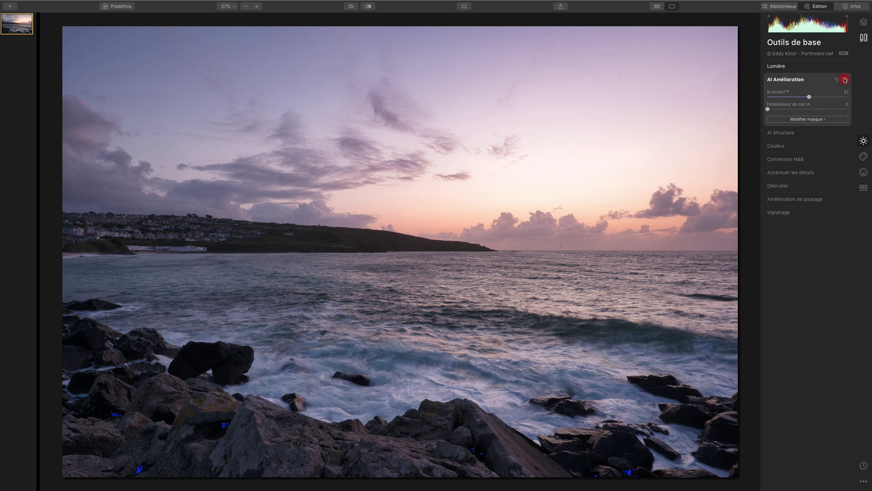
pyautogui.click(844, 80)
pyautogui.click(844, 80)
pyautogui.click(845, 80)
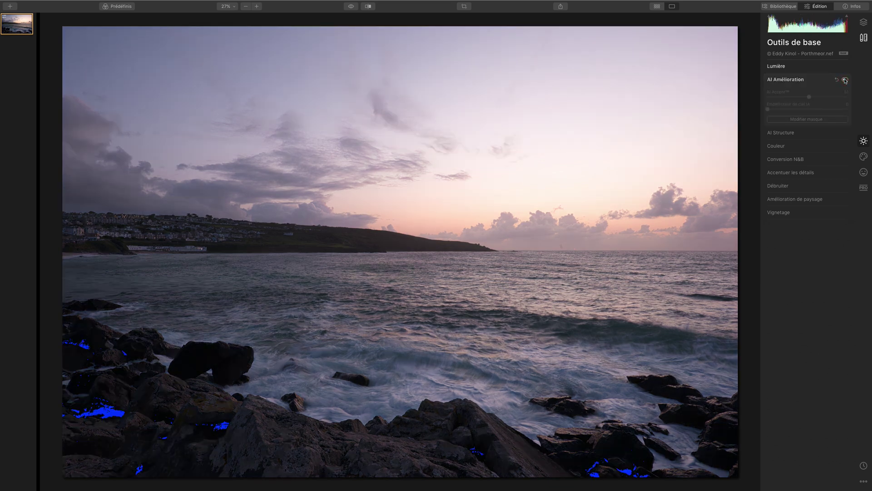
pyautogui.click(845, 79)
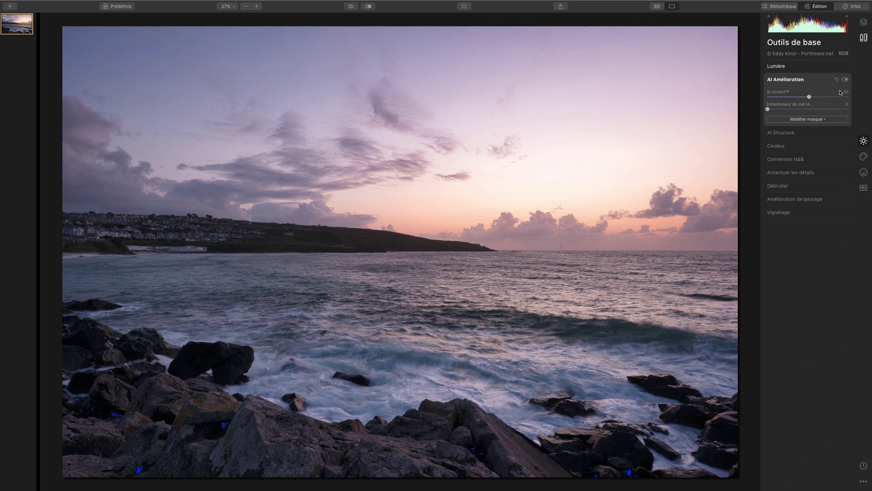
# Set AI Accent to 63
pyautogui.click(818, 97)
pyautogui.click(824, 98)
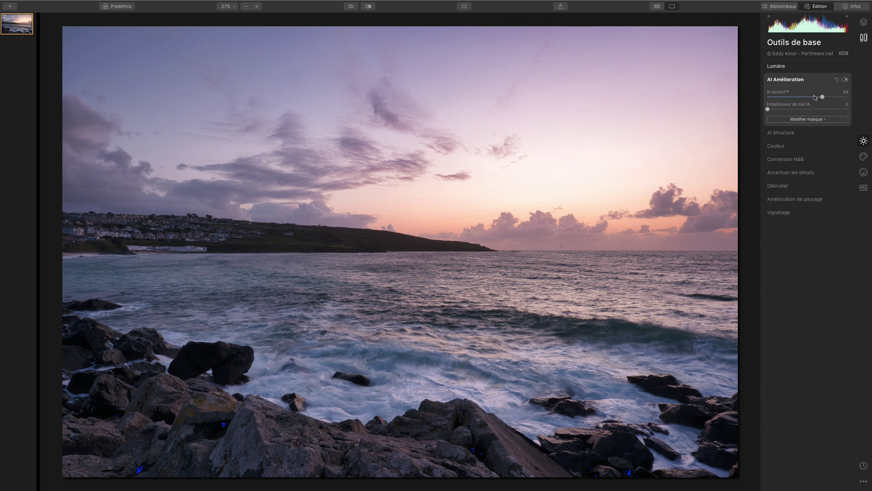
pyautogui.moveTo(814, 97); pyautogui.dragTo(820, 100)
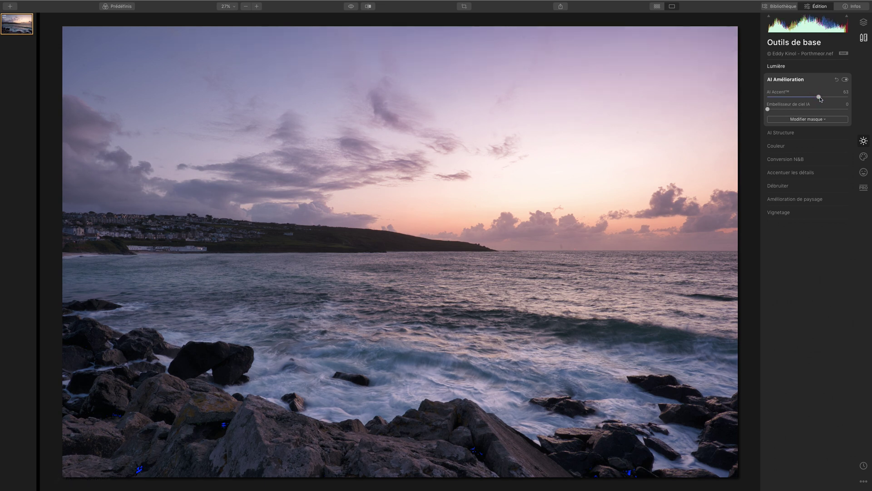
# Try the AI sky enhancer at 40, reset it to 0 to compare, and set it to 44
pyautogui.click(800, 109)
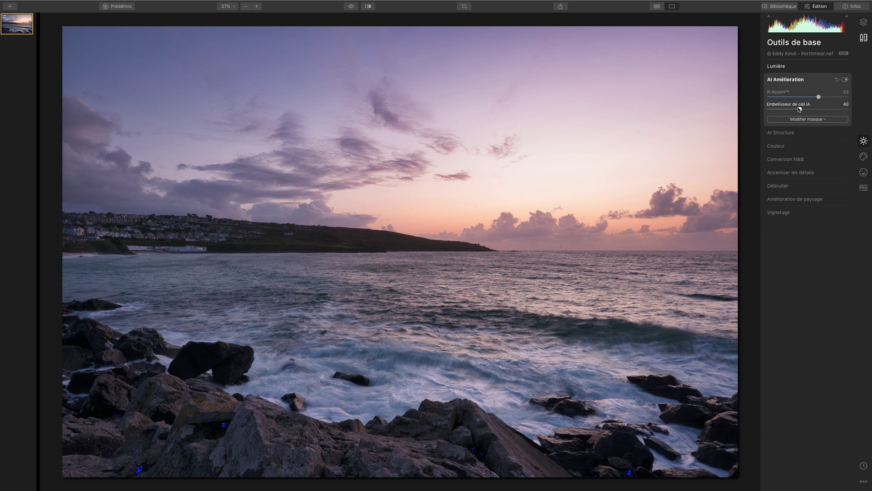
pyautogui.moveTo(800, 109); pyautogui.dragTo(755, 115)
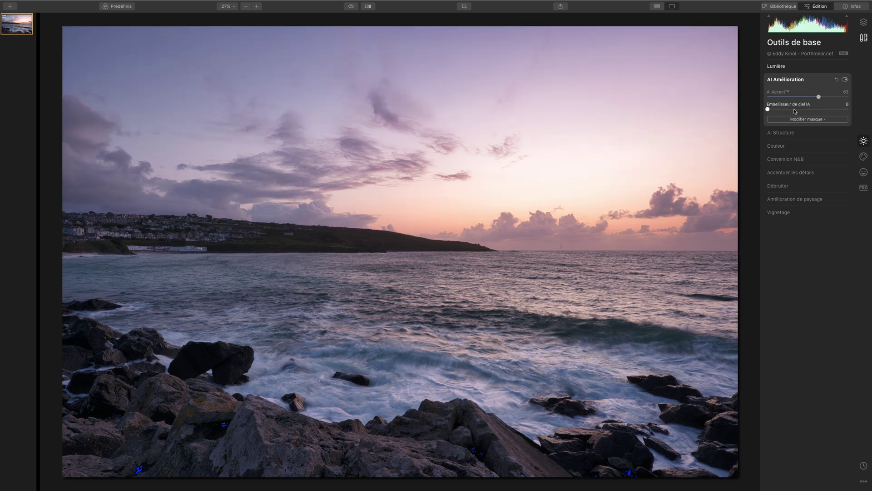
pyautogui.click(804, 110)
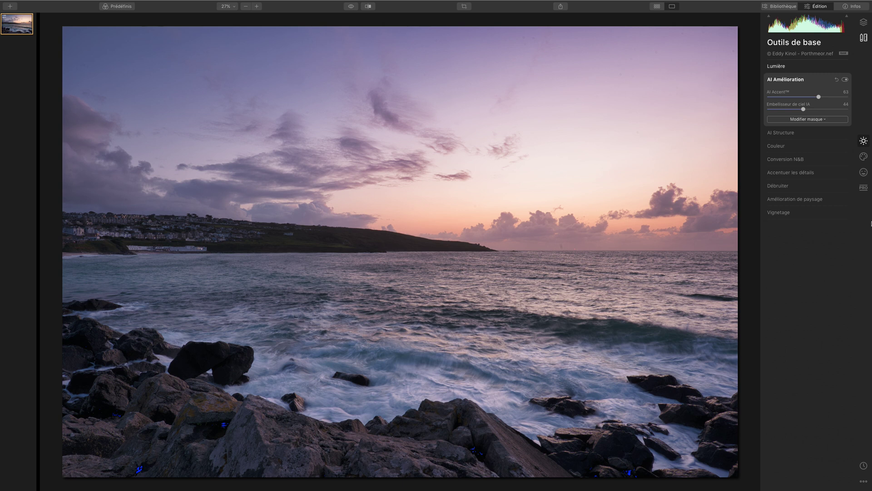
# Start a brush mask on the professional Dégradé réglable filter, with brush size 100 and softness 100%
pyautogui.click(864, 187)
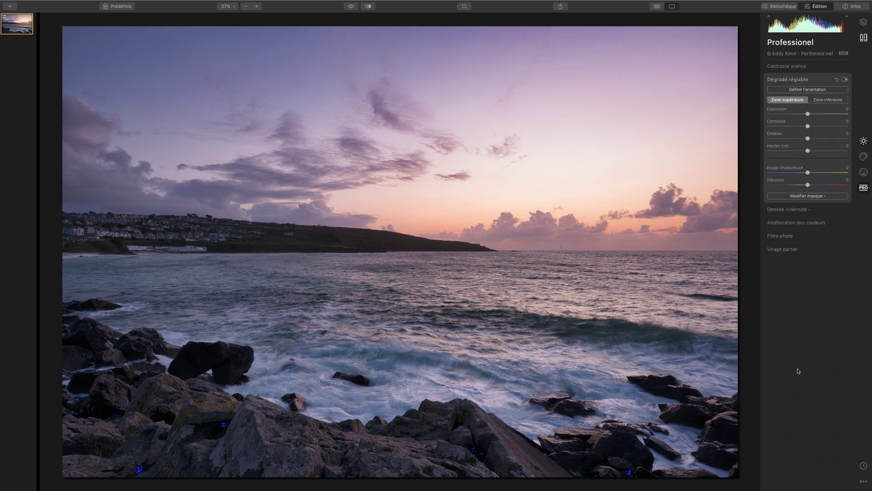
pyautogui.click(808, 196)
pyautogui.click(802, 202)
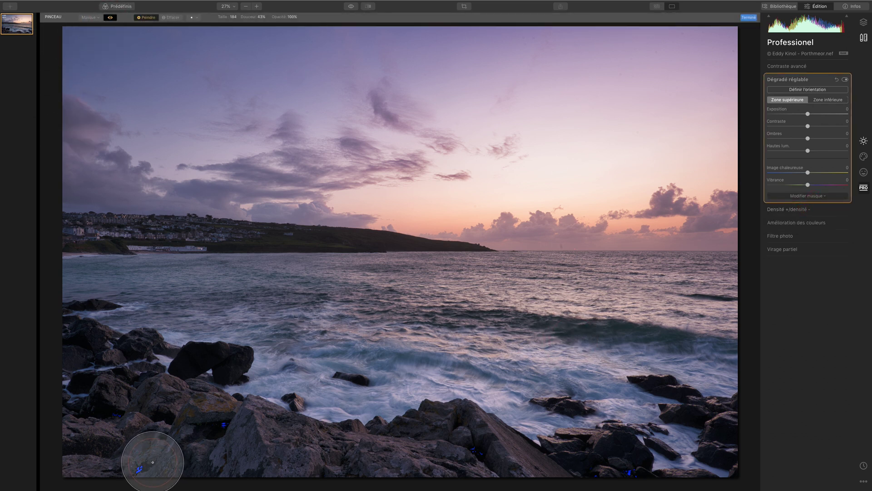
pyautogui.press('[')
pyautogui.press('[')
pyautogui.press('[')
pyautogui.press('[')
pyautogui.press('[')
pyautogui.press('[')
pyautogui.press('[')
pyautogui.press('[')
pyautogui.press('[')
pyautogui.press('[')
pyautogui.press('[')
pyautogui.press('[')
pyautogui.press('[')
pyautogui.press('[')
pyautogui.press('[')
pyautogui.press('[')
pyautogui.press('[')
pyautogui.press('[')
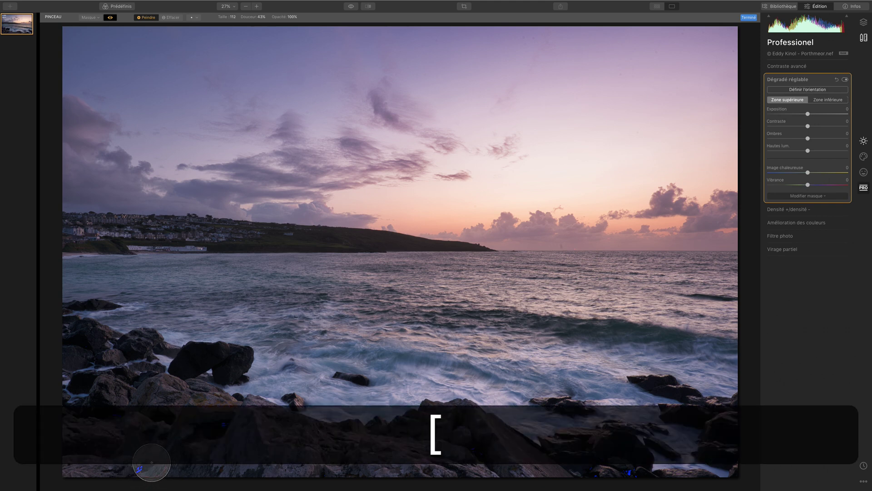
pyautogui.press('[')
pyautogui.press('[')
pyautogui.press('[')
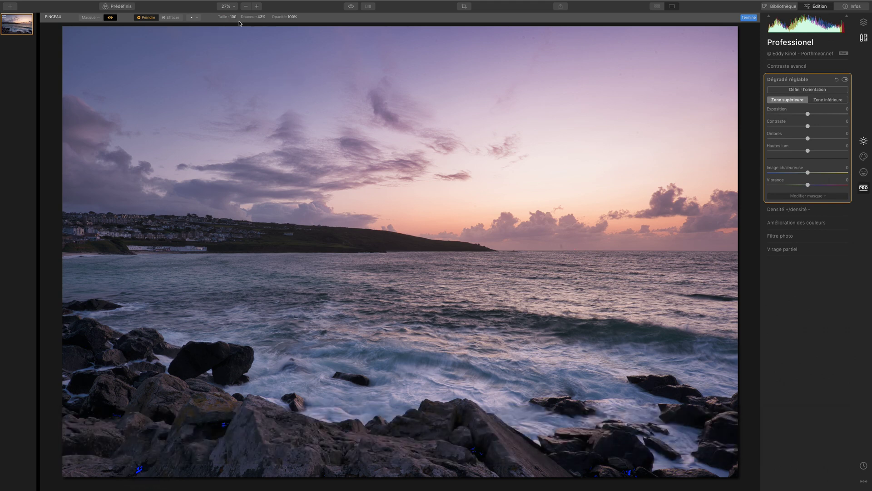
pyautogui.click(263, 18)
pyautogui.moveTo(264, 24); pyautogui.dragTo(314, 25)
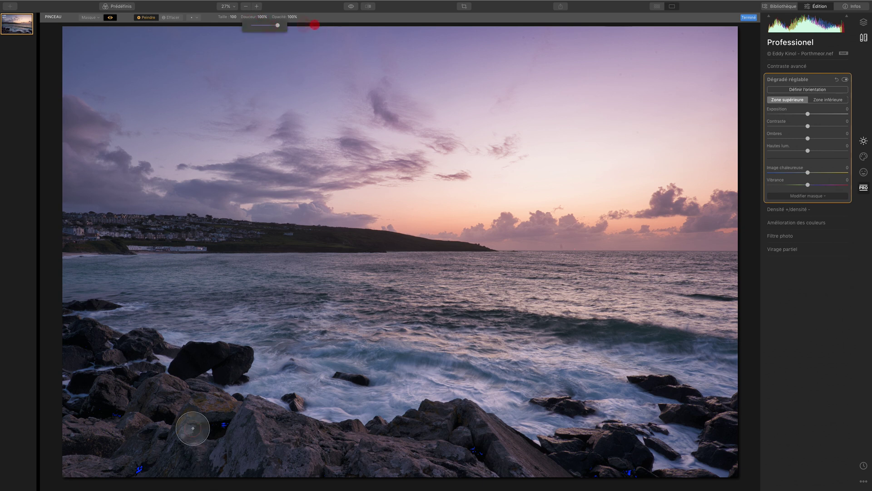
# Paint the mask over the clipped shadow patches on the foreground rocks, plus a dark spot at the photo's lower centre
pyautogui.click(139, 471)
pyautogui.click(226, 425)
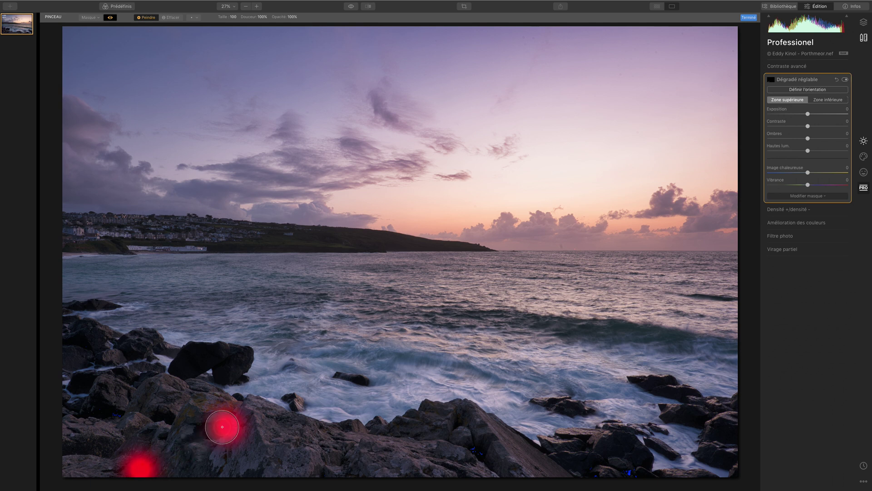
pyautogui.moveTo(127, 416); pyautogui.dragTo(90, 414)
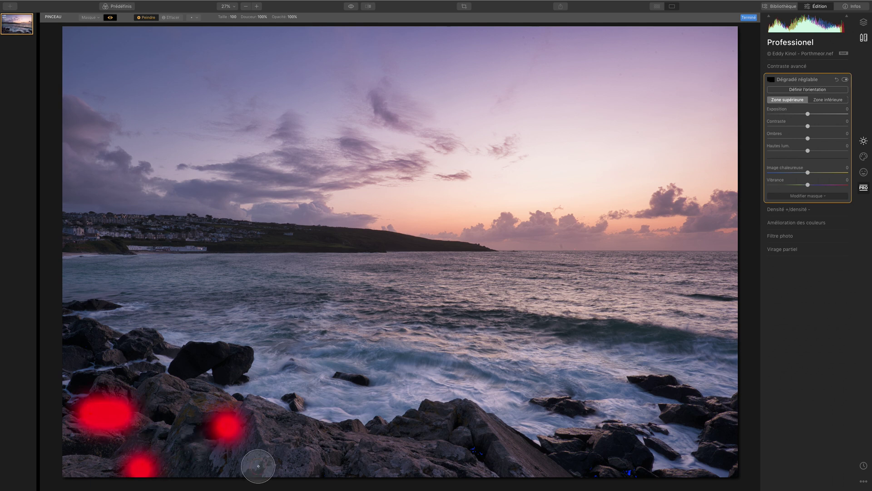
pyautogui.click(473, 457)
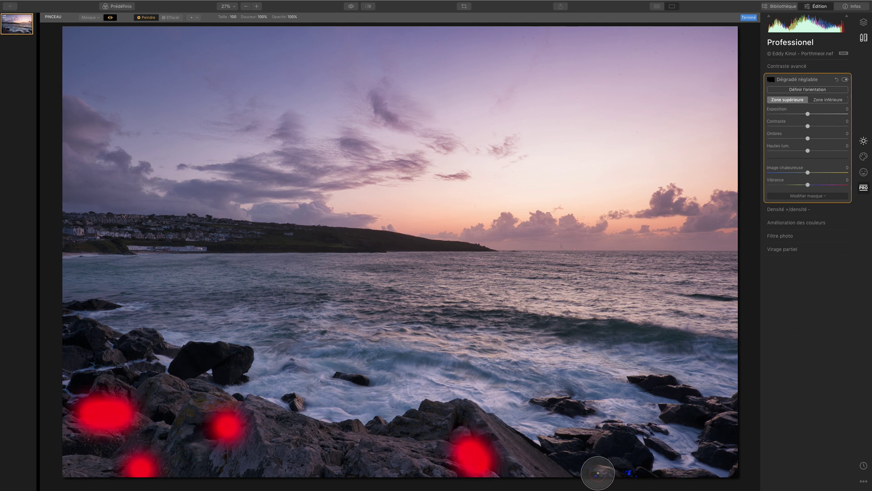
pyautogui.click(593, 477)
pyautogui.click(628, 473)
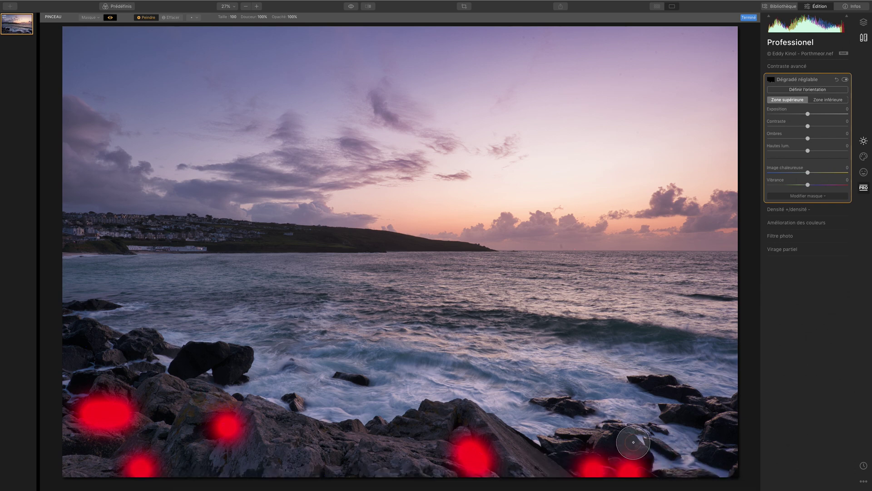
pyautogui.click(319, 468)
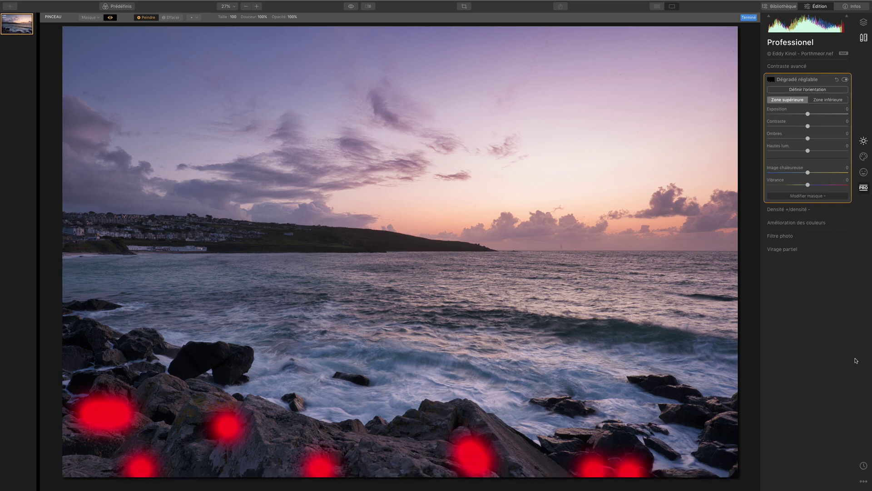
# Hide the mask overlay, set Ombres to 79 for the lower zone, and compare with the filter off and on
pyautogui.click(111, 18)
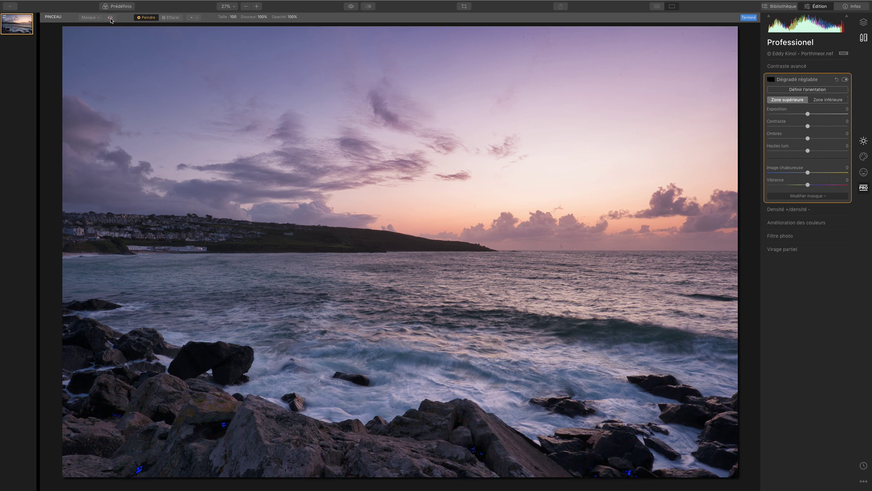
pyautogui.click(825, 102)
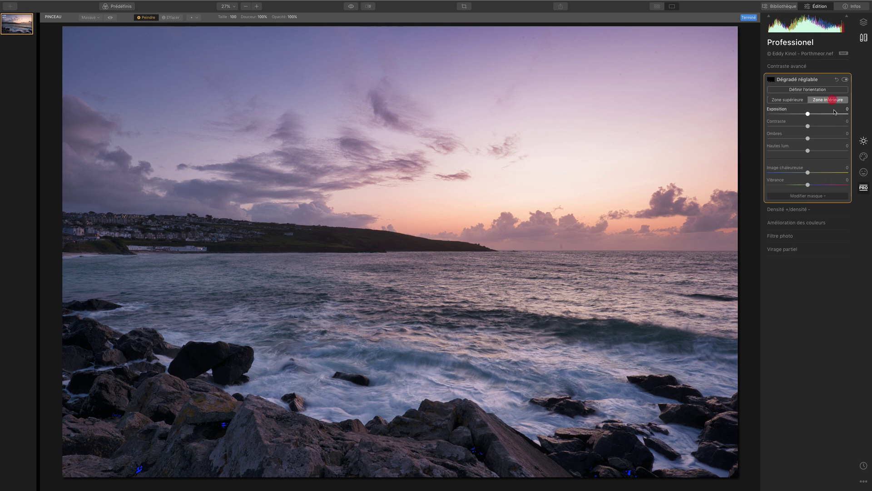
pyautogui.click(822, 138)
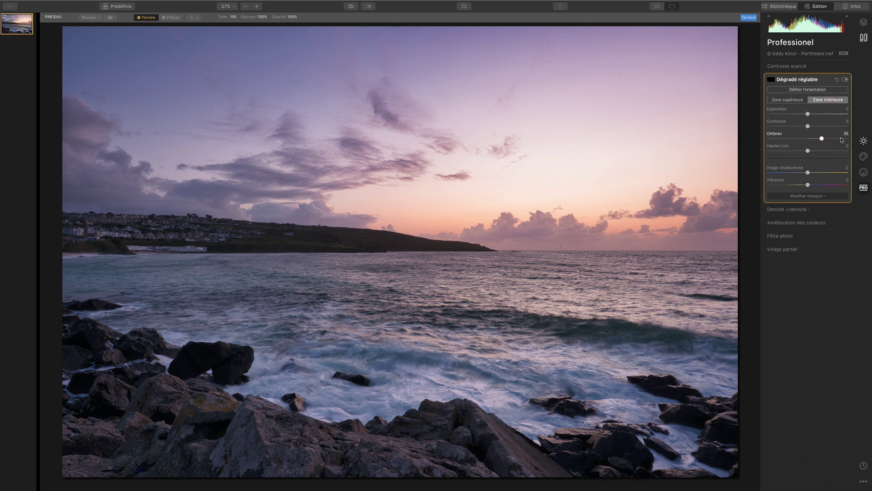
pyautogui.click(840, 138)
pyautogui.click(844, 80)
pyautogui.click(845, 79)
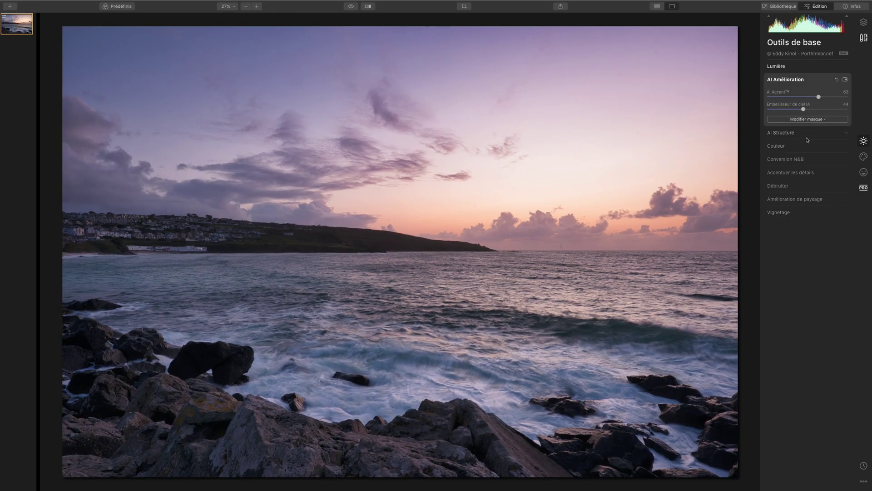
# Set the AI Structure amount to 28
pyautogui.click(801, 134)
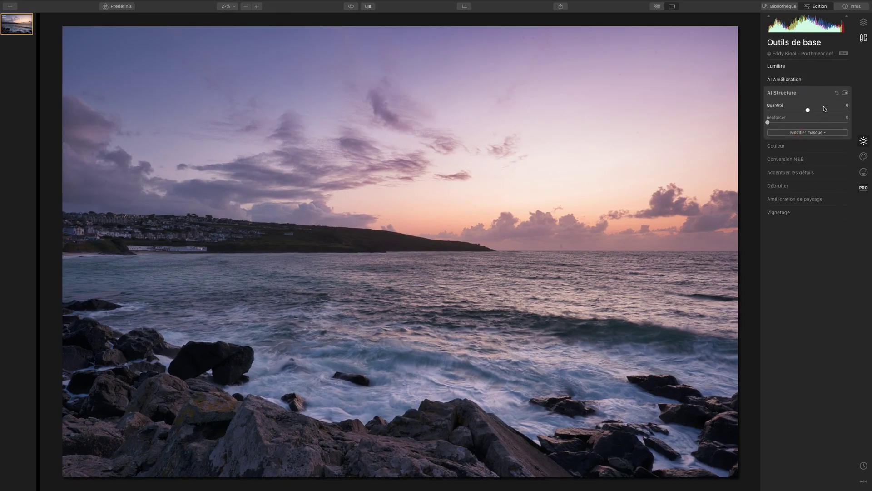
pyautogui.click(824, 110)
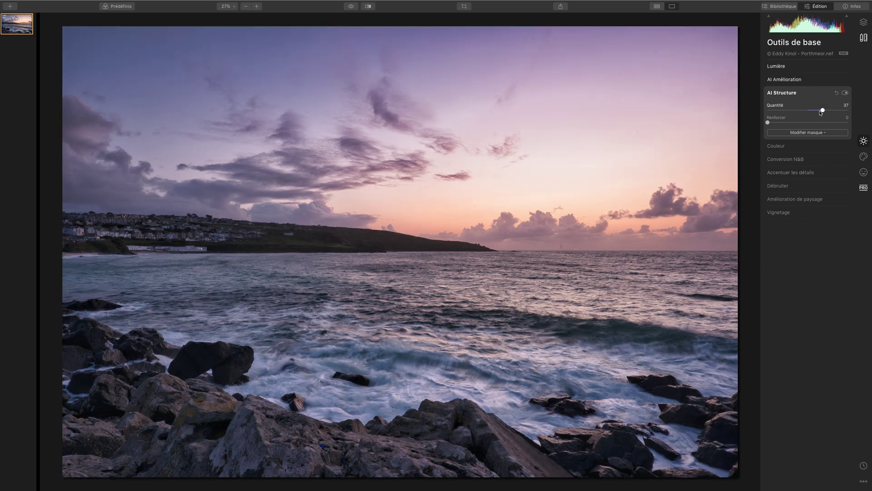
pyautogui.moveTo(821, 112); pyautogui.dragTo(817, 111)
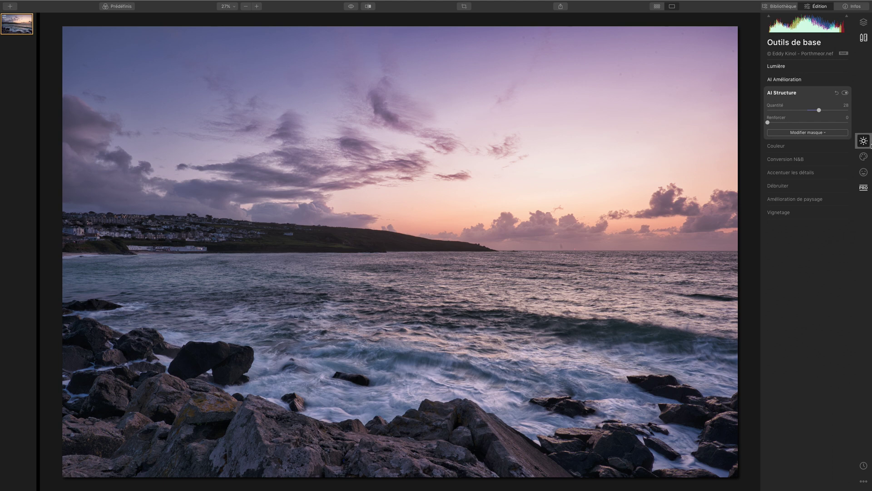
# Extend the Dégradé réglable brush mask over the dark rock area at the photo's lower centre
pyautogui.click(865, 182)
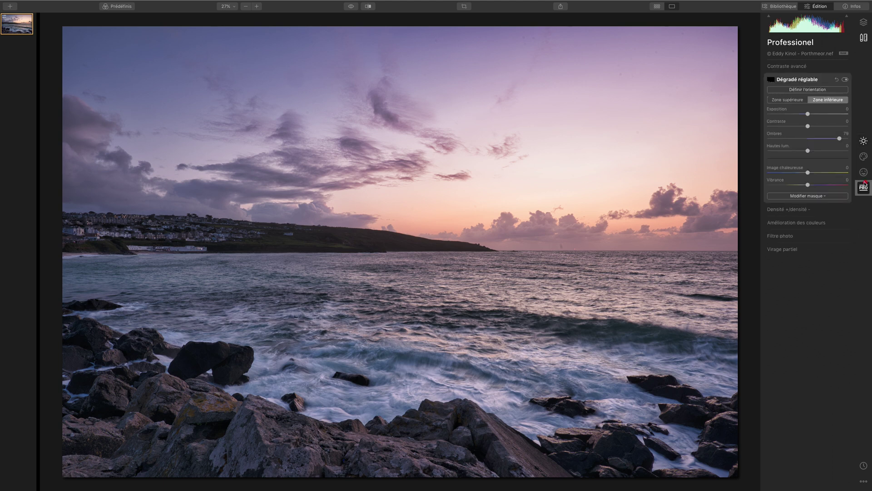
pyautogui.click(813, 196)
pyautogui.moveTo(814, 196); pyautogui.dragTo(811, 206)
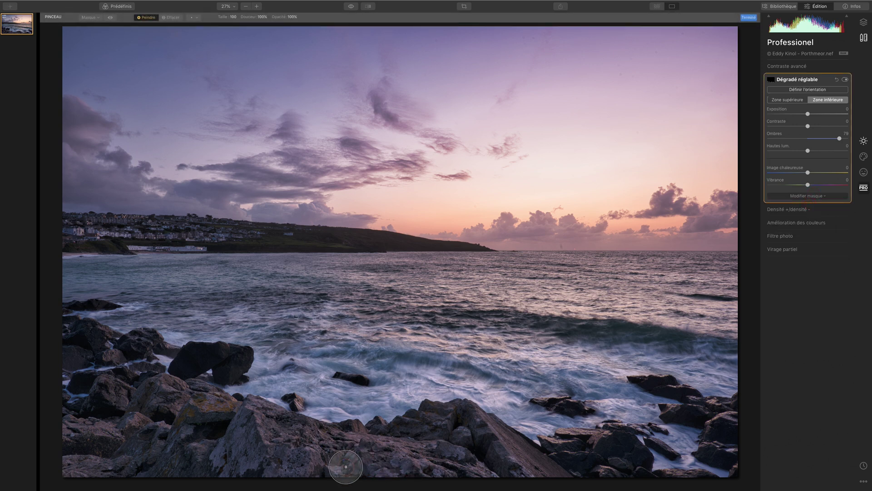
pyautogui.moveTo(341, 458)
pyautogui.mouseDown()
pyautogui.moveTo(318, 448)
pyautogui.moveTo(341, 459)
pyautogui.mouseUp()
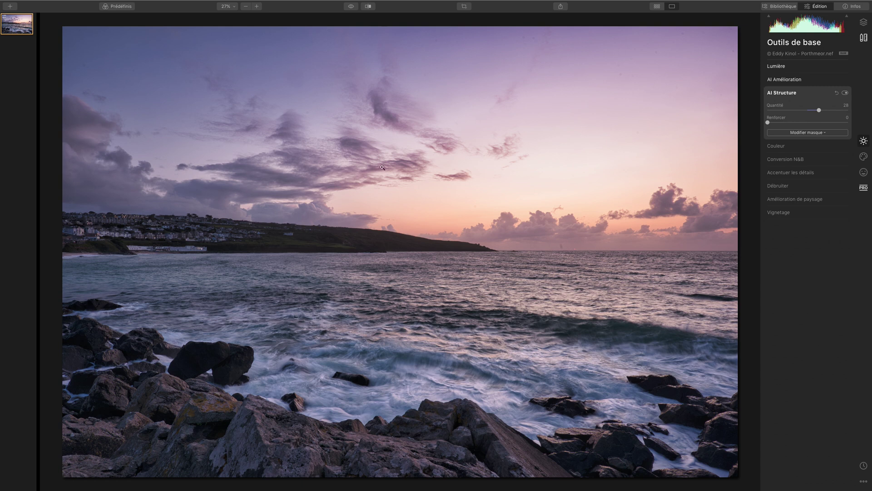
# Start a brush mask on AI Structure and switch the brush to erase mode
pyautogui.click(818, 132)
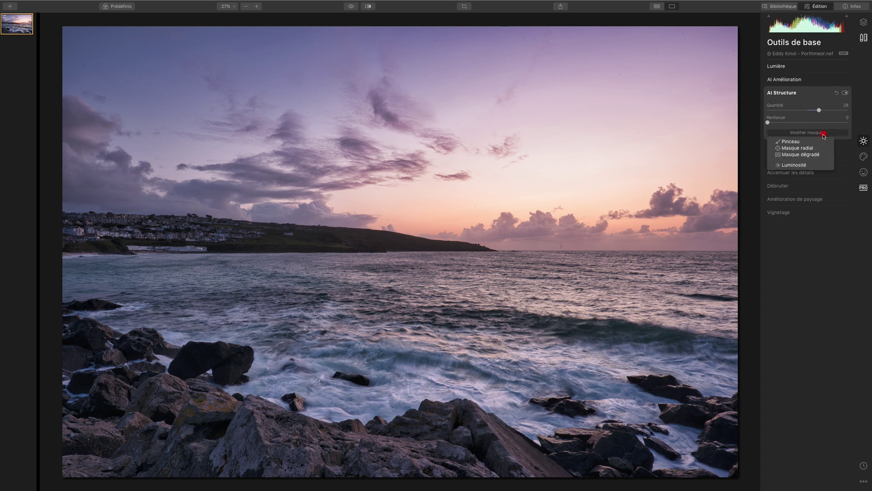
pyautogui.click(810, 139)
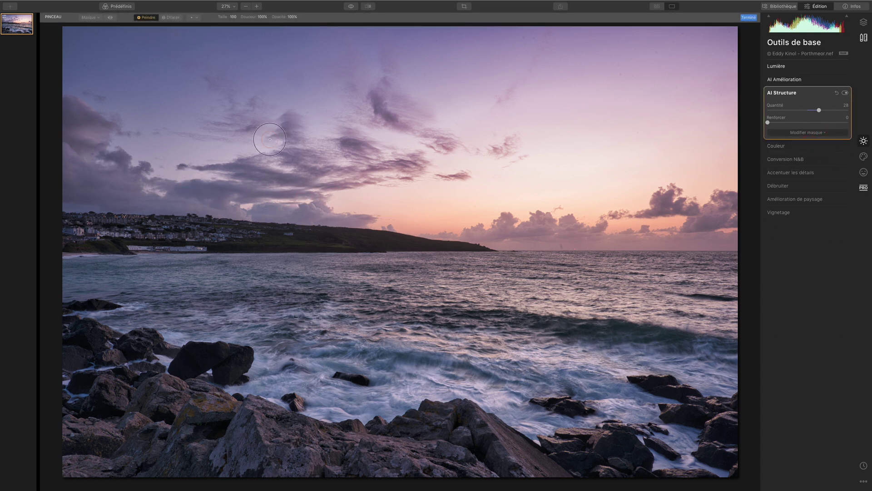
pyautogui.click(165, 17)
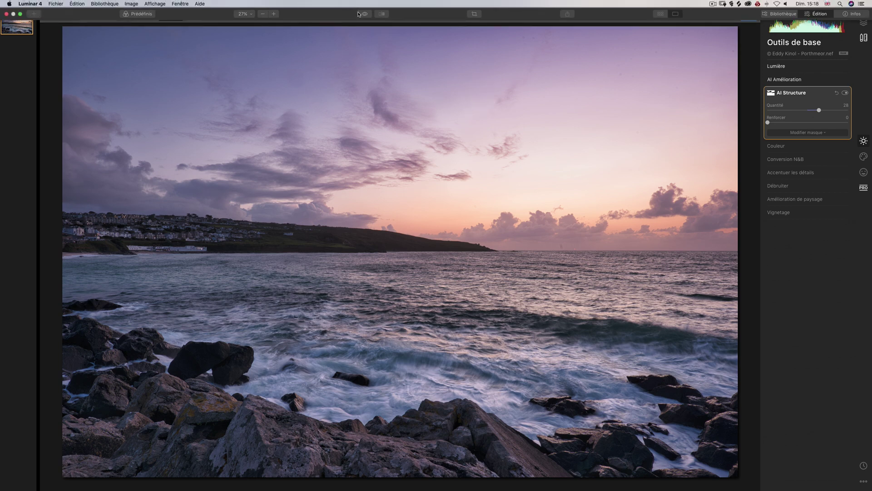
# Compare the photo repeatedly with its unedited original to judge the AI Amélioration and AI Structure edits
pyautogui.click(363, 14)
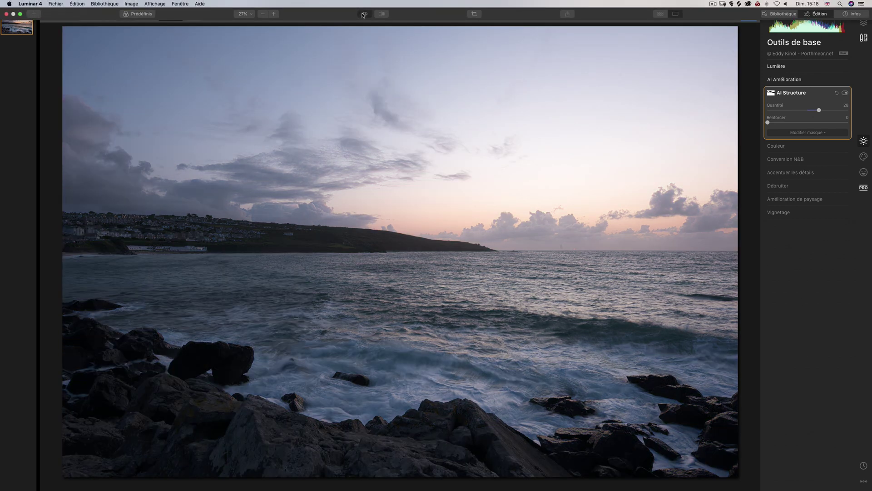
pyautogui.click(363, 14)
pyautogui.click(363, 14)
pyautogui.click(363, 14)
pyautogui.click(363, 14)
pyautogui.click(364, 14)
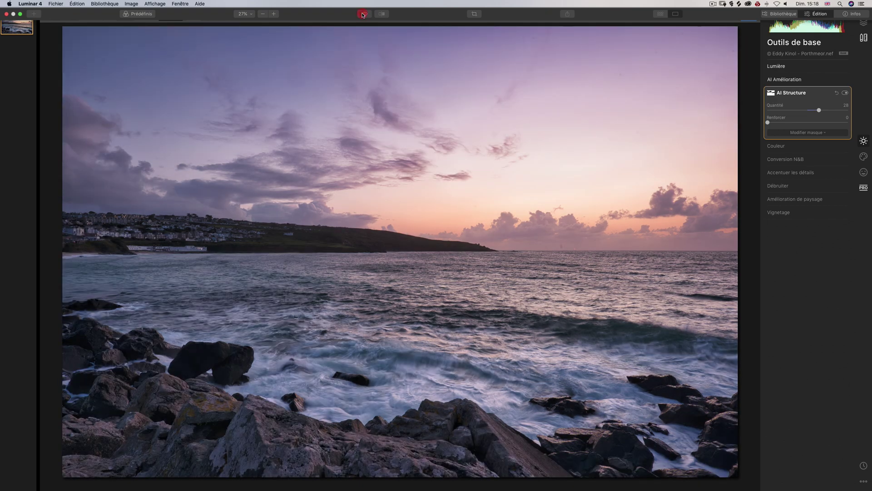
pyautogui.click(364, 15)
pyautogui.click(363, 14)
pyautogui.click(364, 14)
pyautogui.click(364, 14)
pyautogui.click(363, 14)
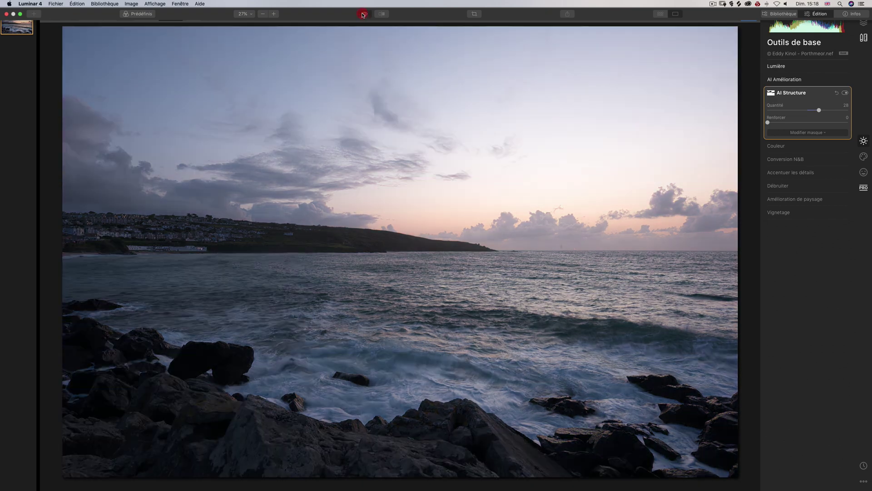
pyautogui.click(364, 14)
pyautogui.click(364, 14)
pyautogui.click(363, 14)
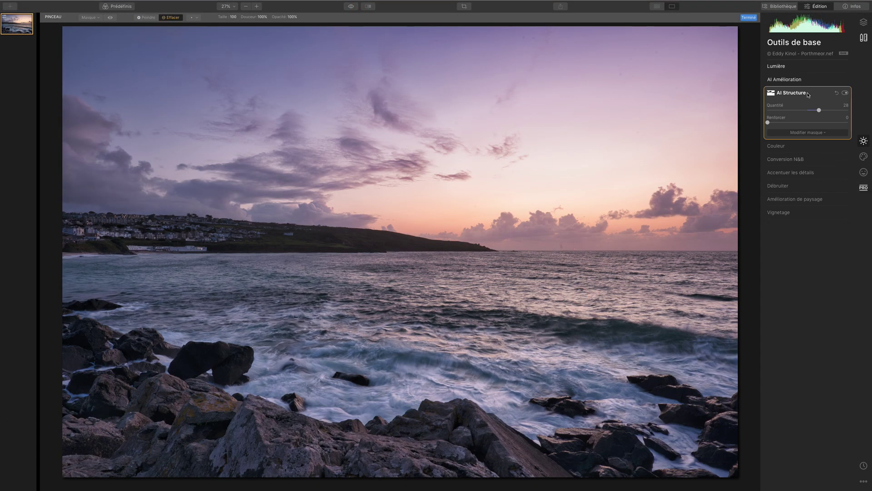
# Finish the AI Structure mask and add a Vignetage with Quantité -73, Taille 0 and Arrondi 15
pyautogui.press('Return')
pyautogui.click(784, 212)
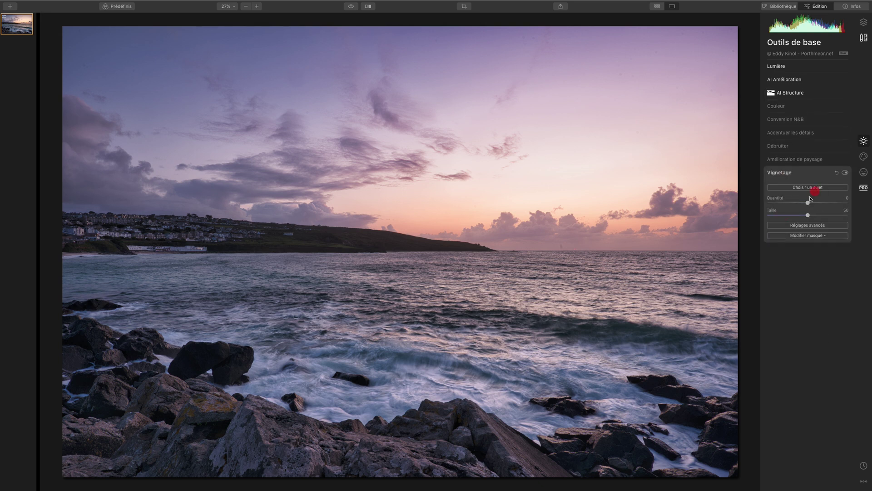
pyautogui.moveTo(808, 202); pyautogui.dragTo(779, 202)
pyautogui.click(809, 226)
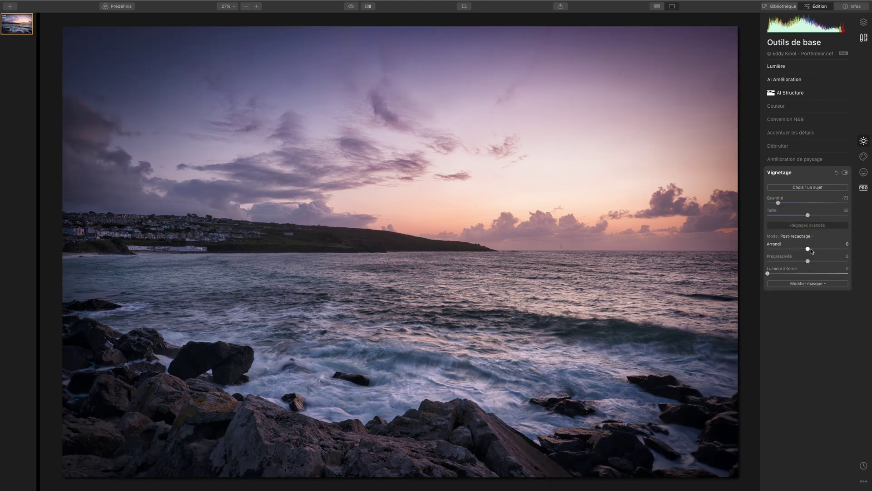
pyautogui.moveTo(808, 215); pyautogui.dragTo(721, 215)
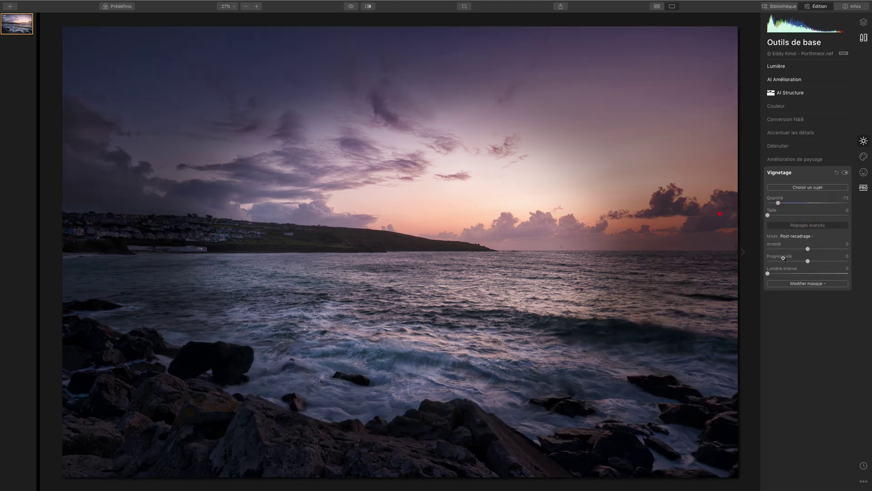
pyautogui.moveTo(807, 249); pyautogui.dragTo(814, 249)
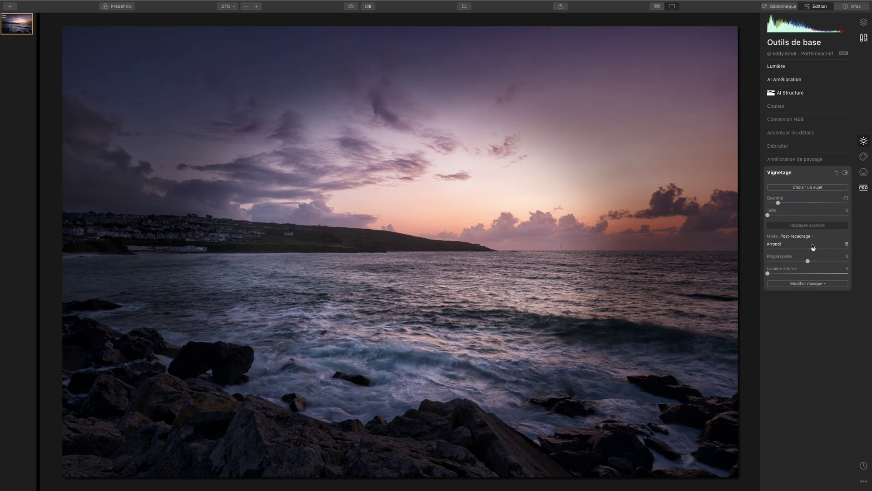
# Place the vignette's subject point on the lower-centre foreground rocks and set Progressivité to 100
pyautogui.click(804, 189)
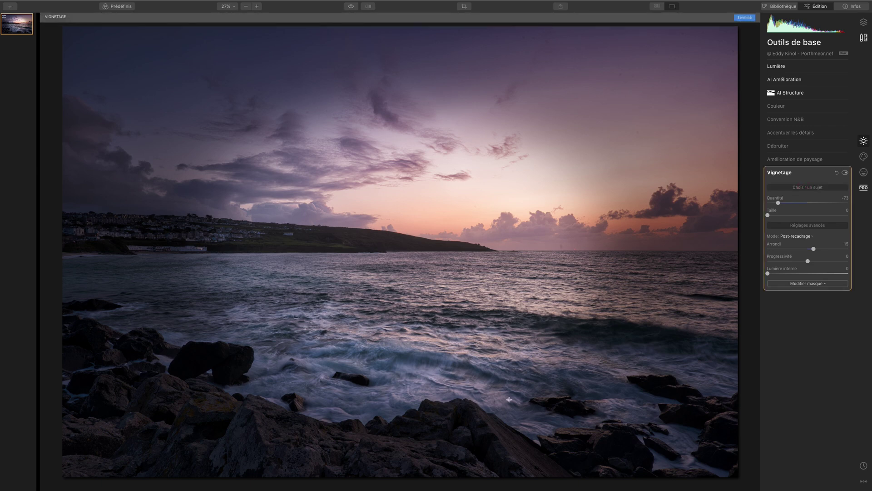
pyautogui.click(442, 428)
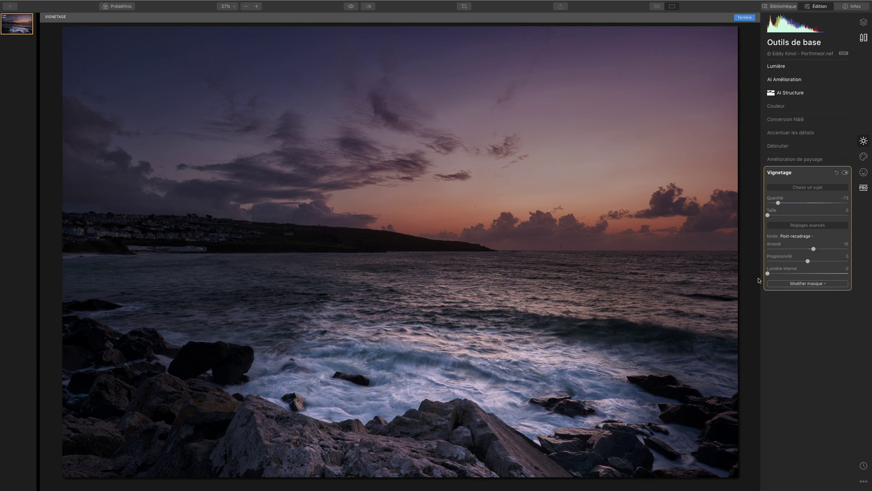
pyautogui.click(835, 261)
pyautogui.moveTo(834, 261); pyautogui.dragTo(871, 263)
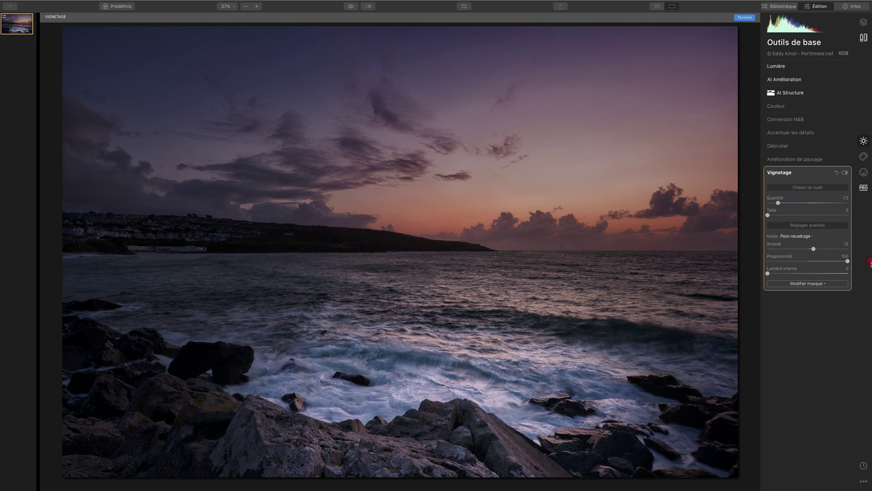
# Set the vignette's Quantité to -62 and Taille to 22, and finish the subject placement
pyautogui.click(785, 203)
pyautogui.moveTo(785, 203); pyautogui.dragTo(779, 203)
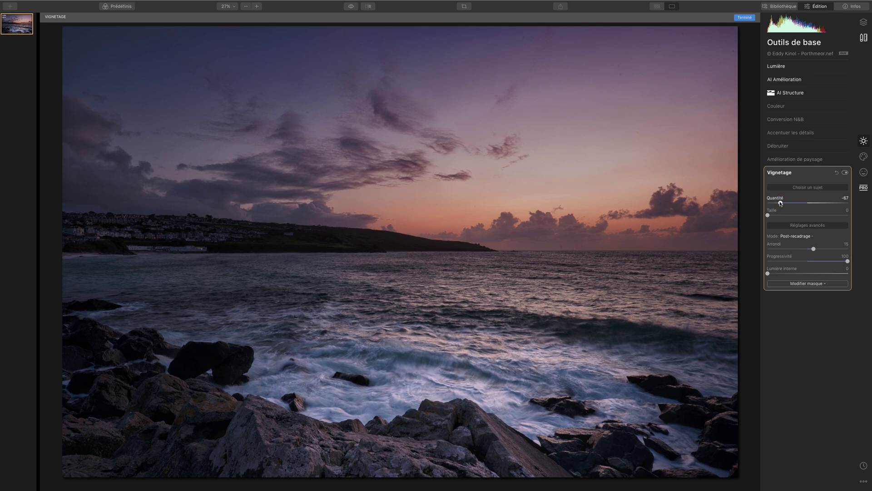
pyautogui.moveTo(782, 204); pyautogui.dragTo(783, 203)
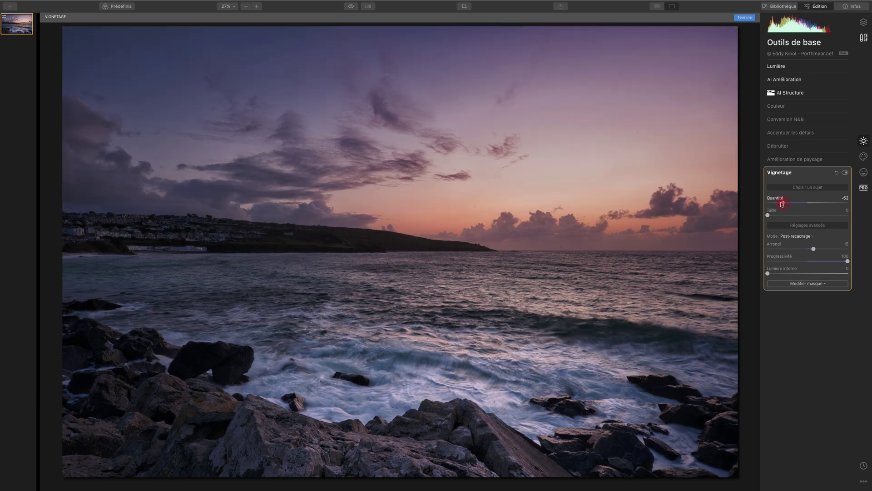
pyautogui.click(782, 215)
pyautogui.click(785, 217)
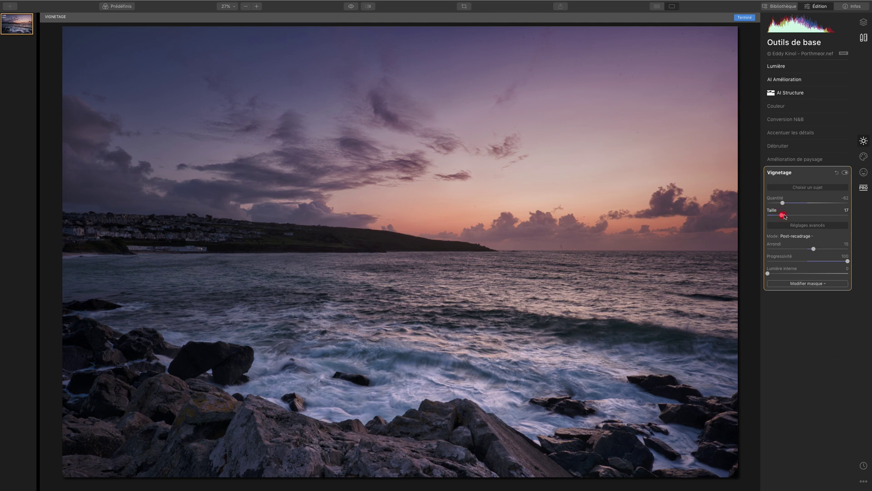
pyautogui.moveTo(785, 217); pyautogui.dragTo(787, 217)
pyautogui.click(740, 18)
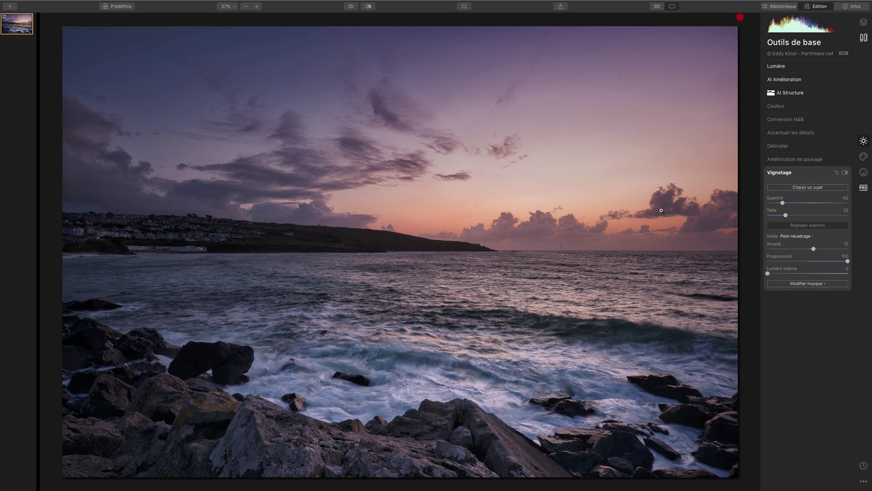
# Compare the vignetted photo with its original version
pyautogui.click(352, 8)
pyautogui.click(352, 8)
pyautogui.click(352, 8)
pyautogui.click(352, 7)
pyautogui.click(352, 8)
pyautogui.click(352, 7)
# Remove the dust spots across the upper-right and upper-centre sky with the Effacer tool at Taille 20
pyautogui.click(867, 39)
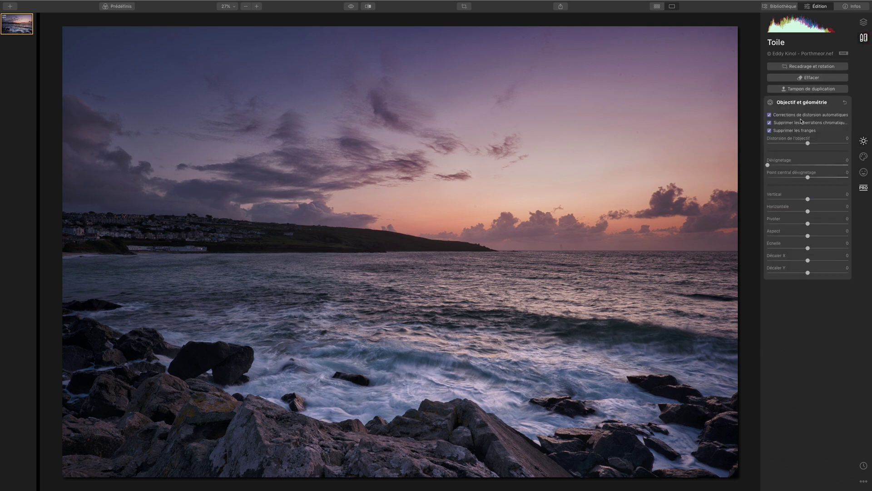
pyautogui.click(810, 78)
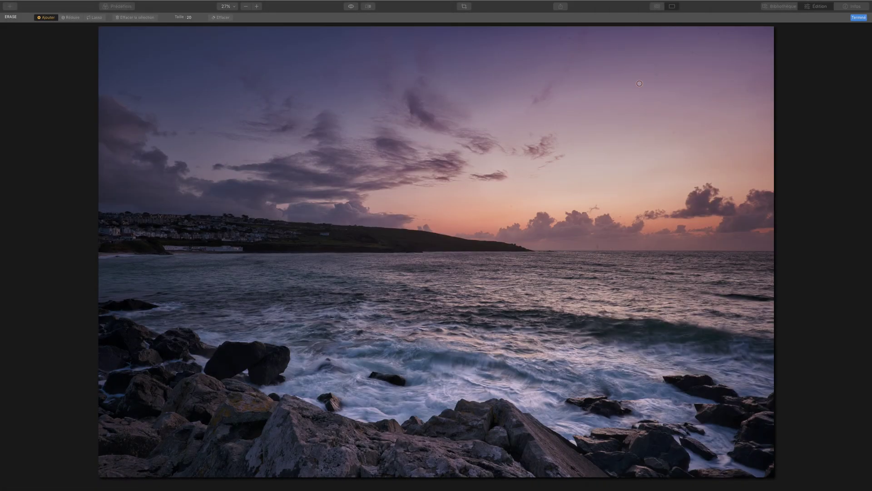
pyautogui.click(658, 76)
pyautogui.click(655, 64)
pyautogui.click(669, 58)
pyautogui.click(693, 52)
pyautogui.click(717, 34)
pyautogui.click(738, 33)
pyautogui.click(767, 30)
pyautogui.click(770, 53)
pyautogui.click(760, 96)
pyautogui.click(750, 91)
pyautogui.click(715, 87)
pyautogui.click(691, 86)
pyautogui.click(670, 76)
pyautogui.click(672, 132)
pyautogui.click(563, 46)
pyautogui.click(560, 38)
pyautogui.click(569, 38)
pyautogui.click(473, 41)
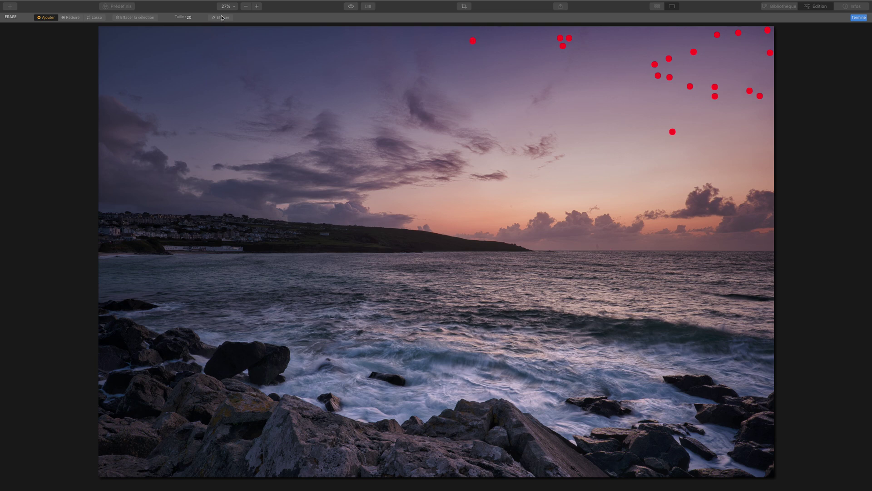
pyautogui.click(222, 17)
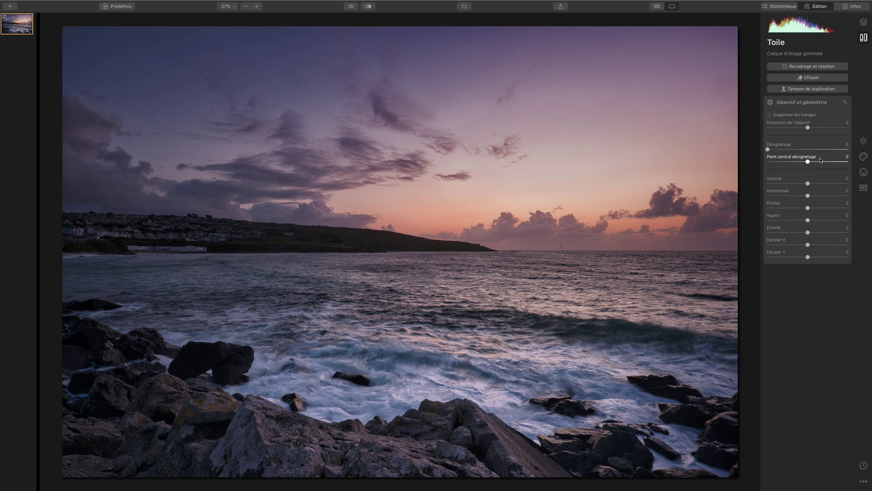
# Apply the Effet Orton of Type 1 to the erased image layer with Quantité 31
pyautogui.click(865, 170)
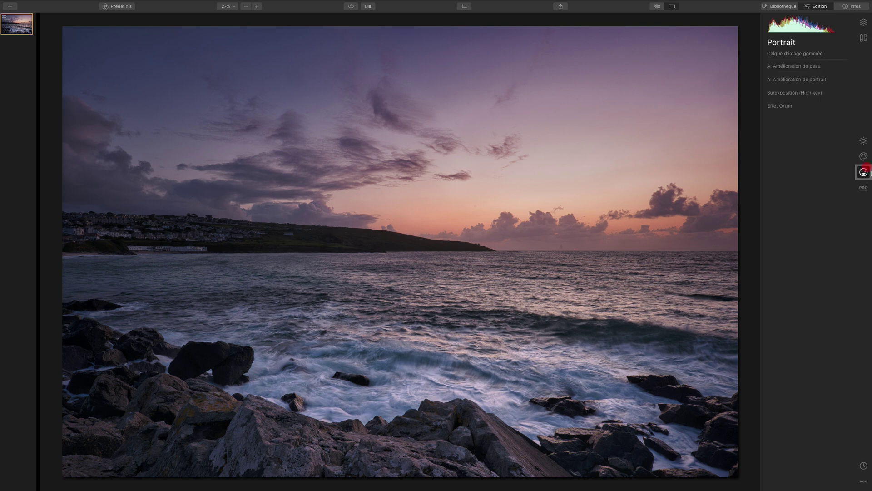
pyautogui.click(781, 107)
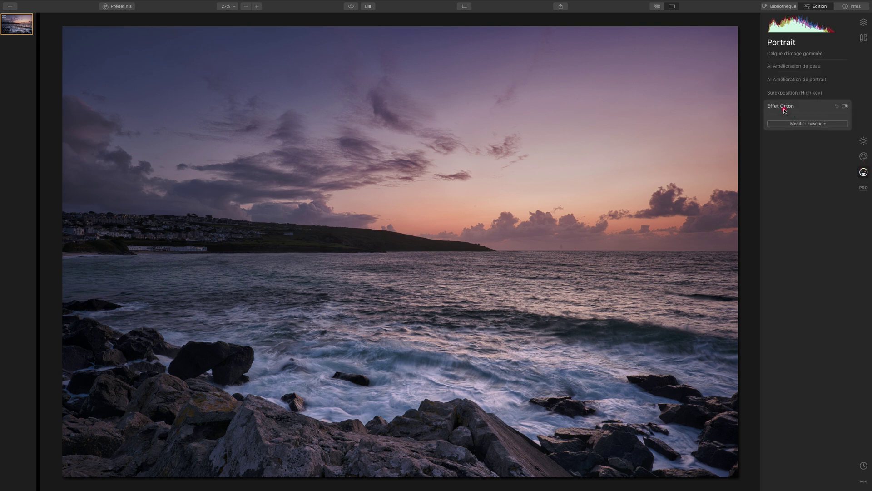
pyautogui.click(797, 142)
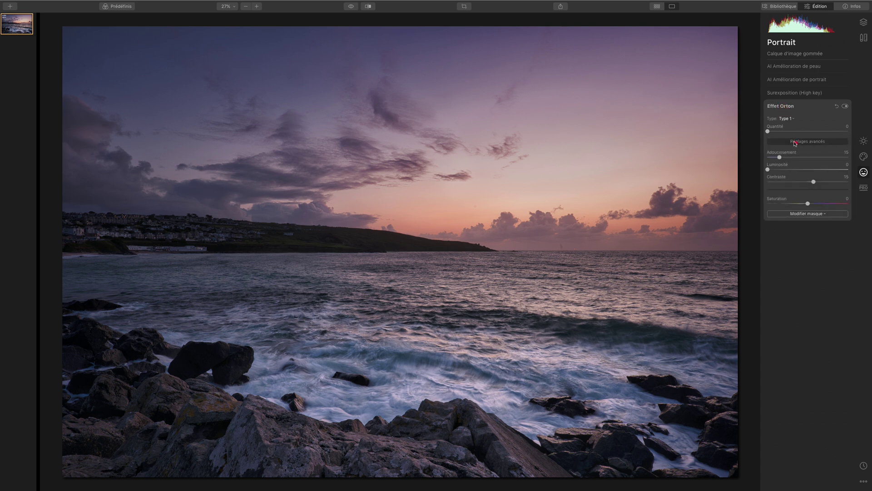
pyautogui.moveTo(775, 130); pyautogui.dragTo(783, 134)
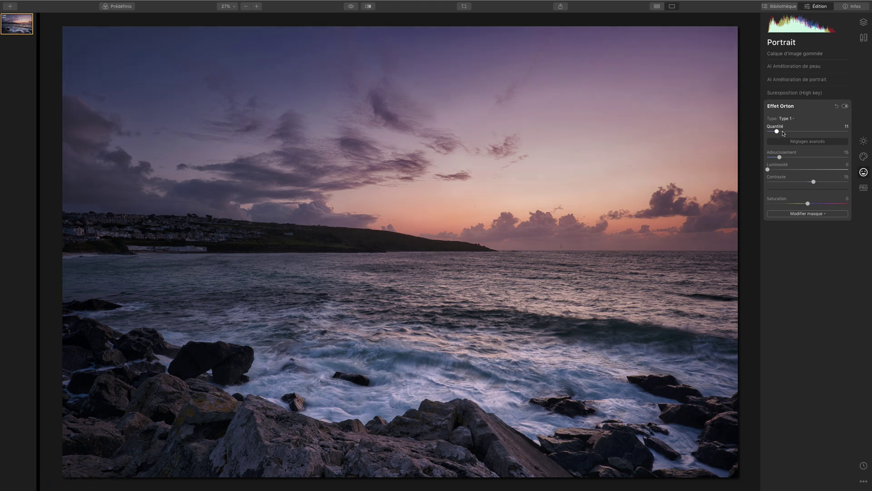
pyautogui.click(784, 133)
pyautogui.click(793, 132)
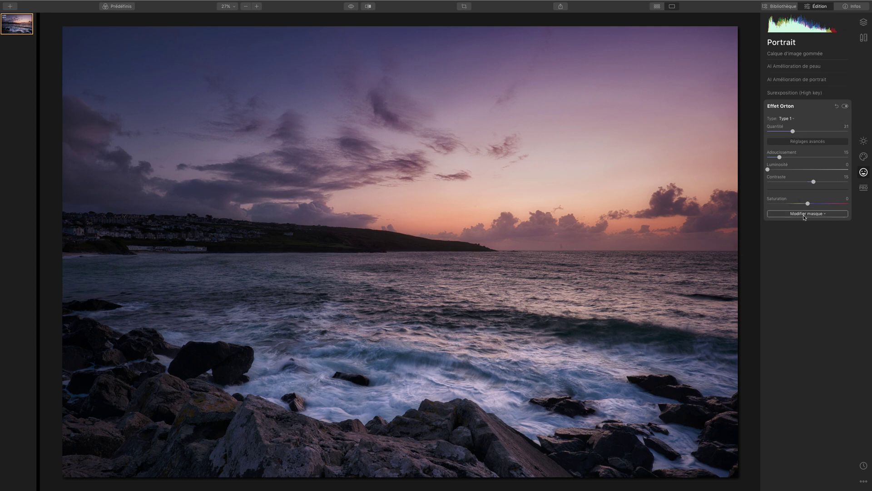
# Erase the Effet Orton from the foreground rocks using an enlarged mask brush, and compare before and after
pyautogui.click(804, 216)
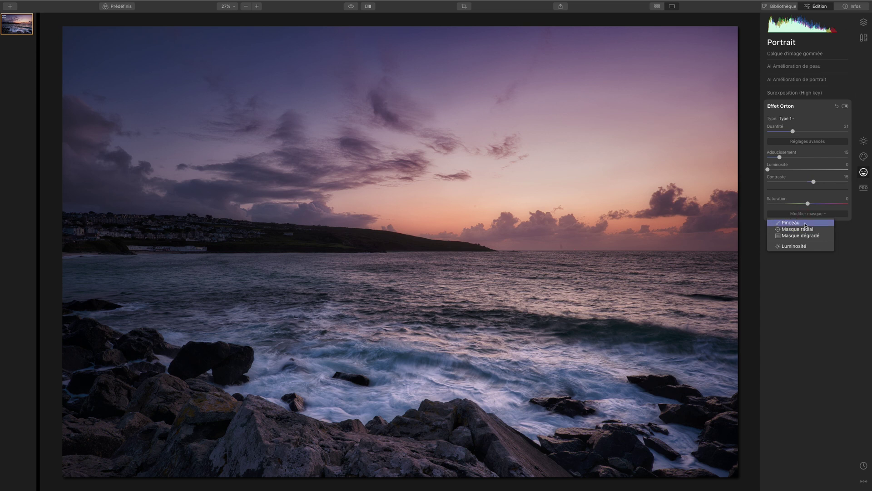
pyautogui.click(791, 222)
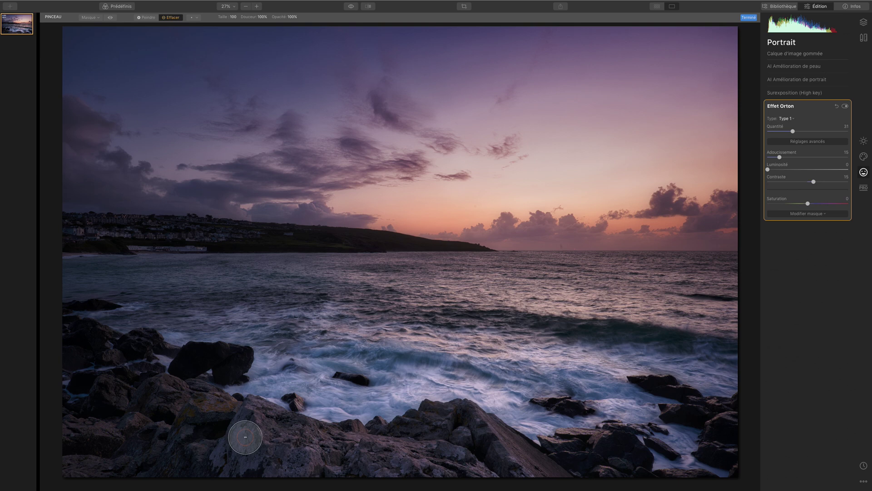
pyautogui.press(']')
pyautogui.press(']')
pyautogui.press(']')
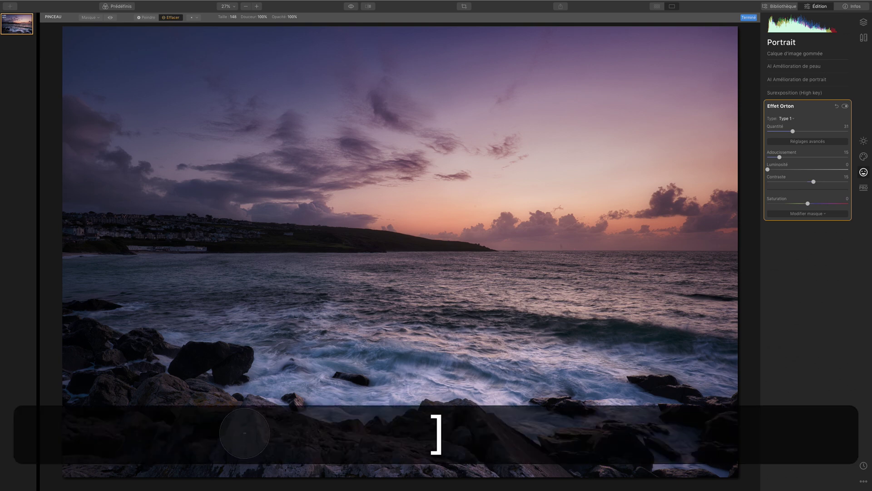
pyautogui.moveTo(195, 426)
pyautogui.mouseDown()
pyautogui.moveTo(314, 456)
pyautogui.moveTo(198, 428)
pyautogui.moveTo(197, 436)
pyautogui.moveTo(294, 466)
pyautogui.moveTo(390, 473)
pyautogui.moveTo(286, 443)
pyautogui.moveTo(303, 454)
pyautogui.moveTo(528, 464)
pyautogui.moveTo(83, 435)
pyautogui.moveTo(176, 449)
pyautogui.moveTo(76, 449)
pyautogui.moveTo(189, 454)
pyautogui.moveTo(115, 388)
pyautogui.moveTo(109, 395)
pyautogui.moveTo(177, 463)
pyautogui.mouseUp()
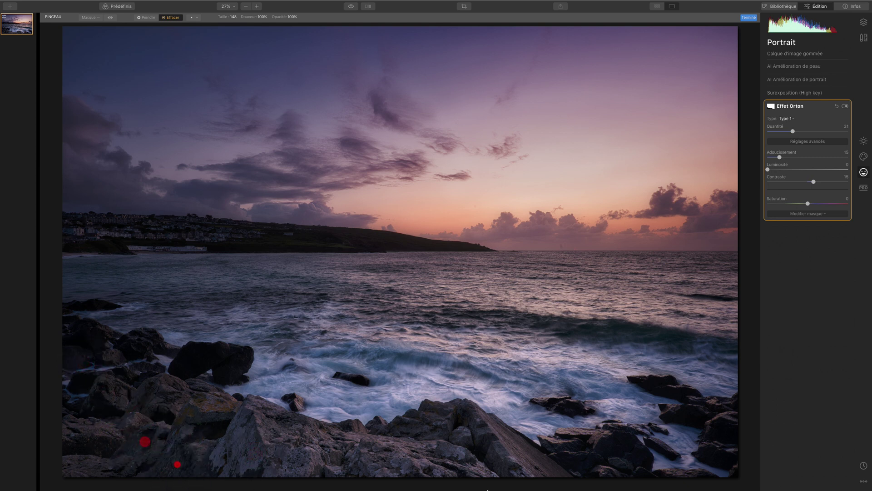
pyautogui.moveTo(500, 458)
pyautogui.mouseDown()
pyautogui.moveTo(477, 462)
pyautogui.moveTo(603, 459)
pyautogui.moveTo(578, 458)
pyautogui.moveTo(629, 467)
pyautogui.moveTo(605, 465)
pyautogui.mouseUp()
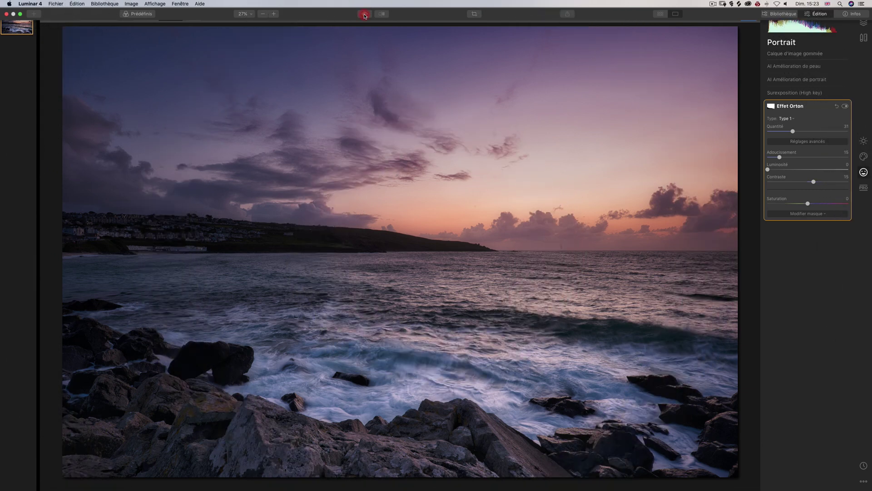
pyautogui.click(364, 14)
pyautogui.click(365, 14)
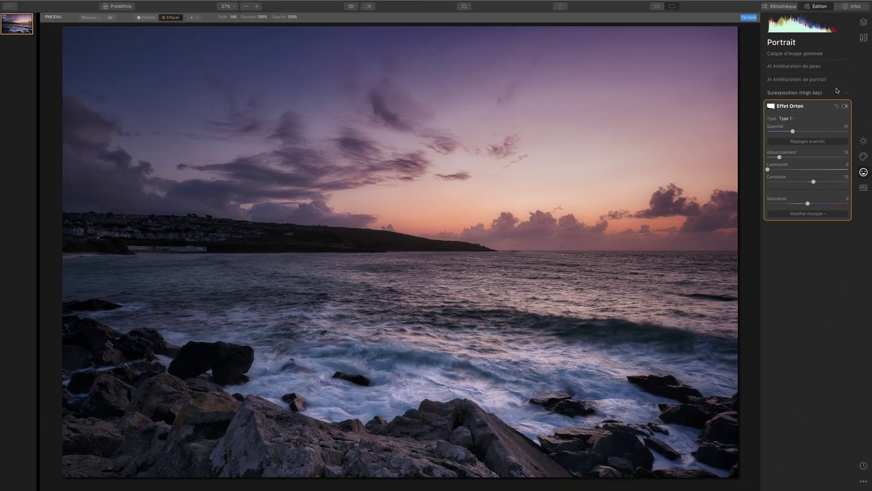
# Slightly lower the Saturation in the Couleur filter of the erased image layer
pyautogui.click(867, 142)
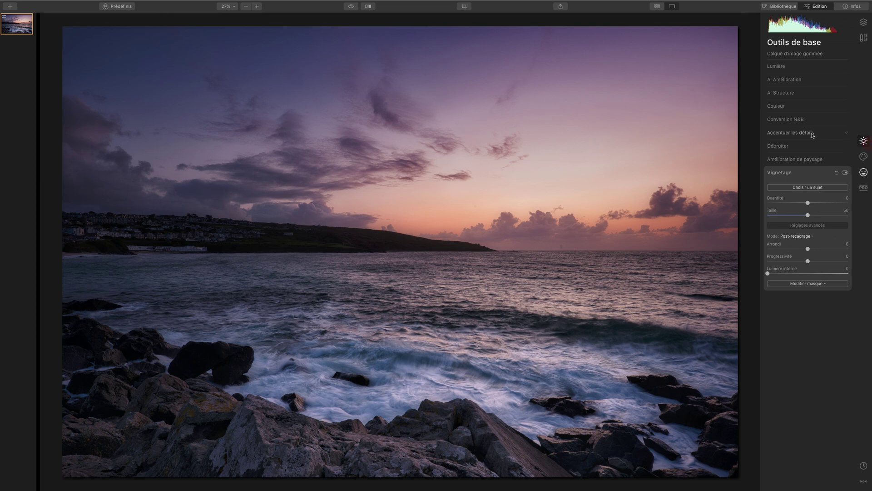
pyautogui.click(778, 106)
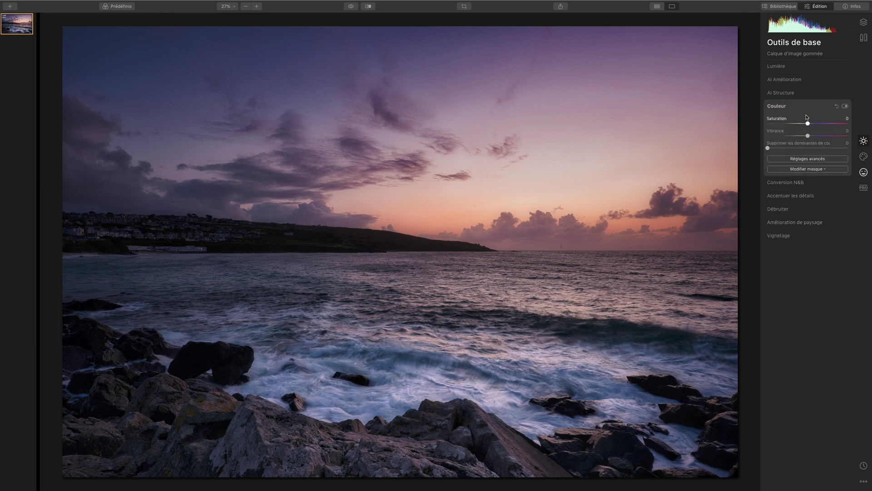
pyautogui.moveTo(808, 123); pyautogui.dragTo(800, 123)
pyautogui.moveTo(801, 123); pyautogui.dragTo(802, 124)
# Compare the slightly desaturated photo with the original and collapse the Couleur filter
pyautogui.click(351, 8)
pyautogui.click(351, 7)
pyautogui.click(351, 7)
pyautogui.click(350, 8)
pyautogui.click(778, 106)
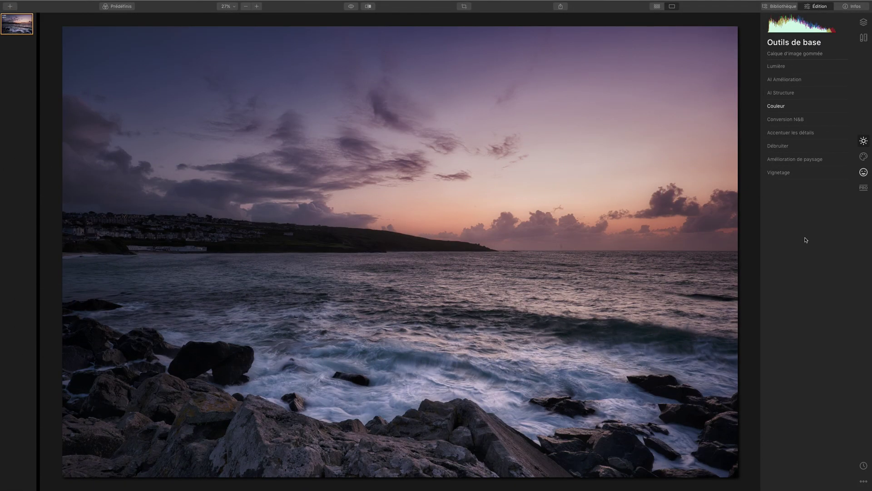